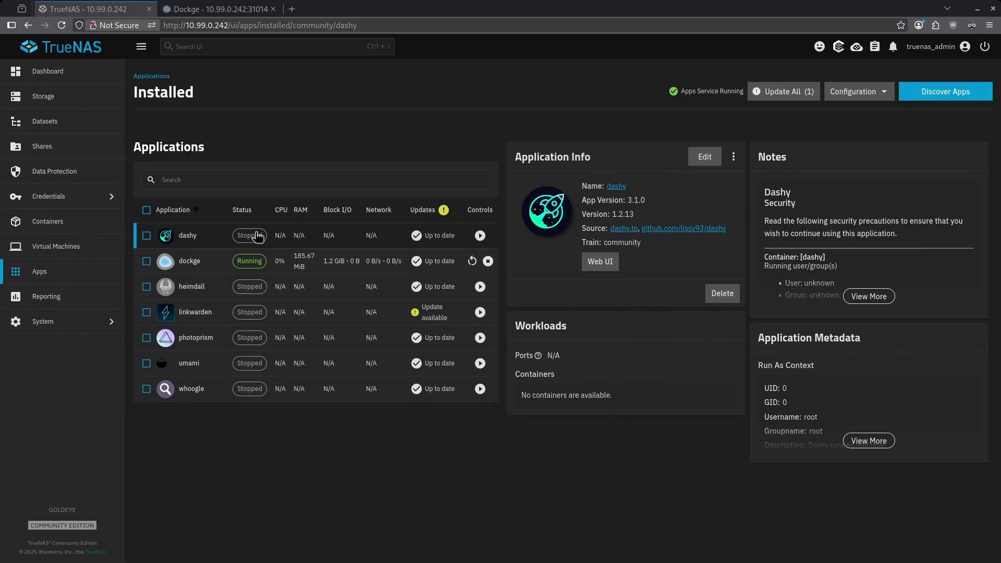
- After a glance at Dockge's arr-stack page, open TrueNAS's Discover catalog listing 299 apps
{"action": "left_click", "coordinate": [225, 11]}
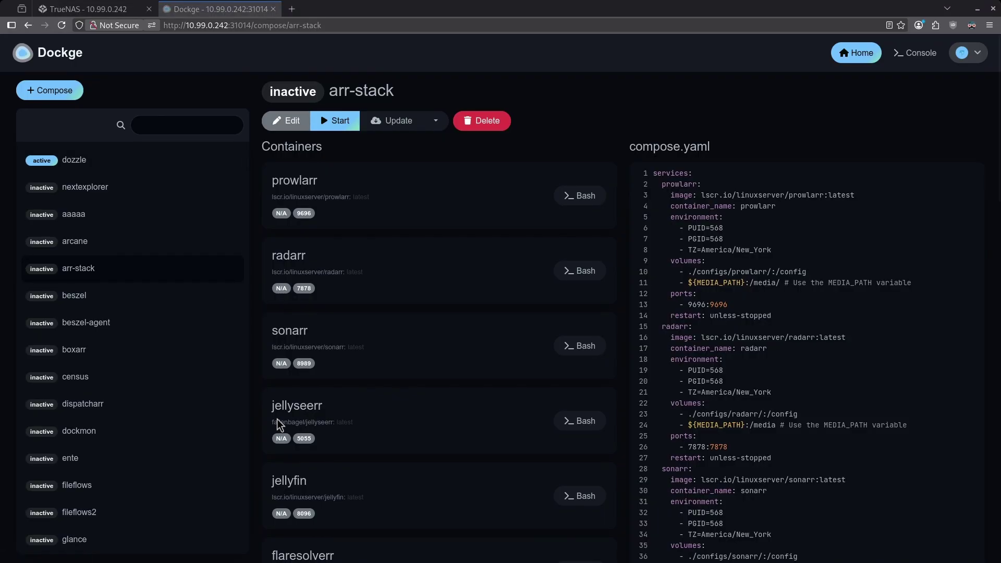
{"action": "key", "text": "ctrl+Tab"}
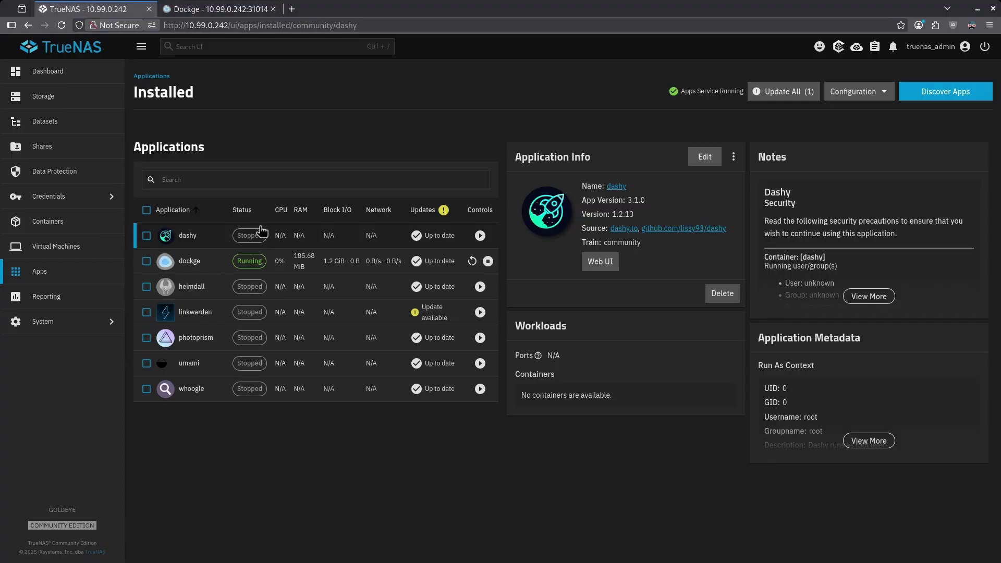
{"action": "left_click", "coordinate": [954, 96]}
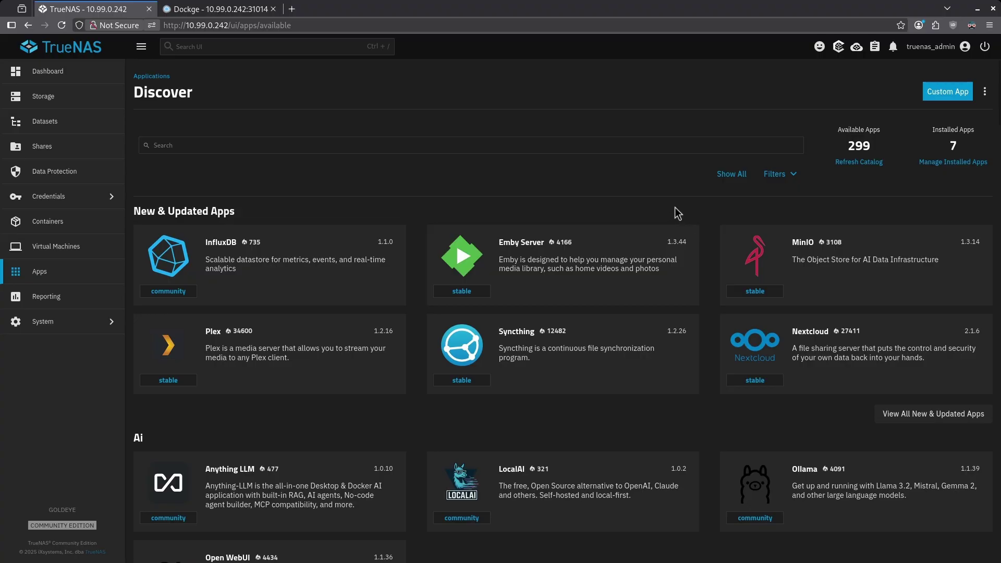
- Refresh the TrueNAS app catalog, then return to the Installed apps list showing Dashy's details
{"action": "left_click", "coordinate": [855, 162]}
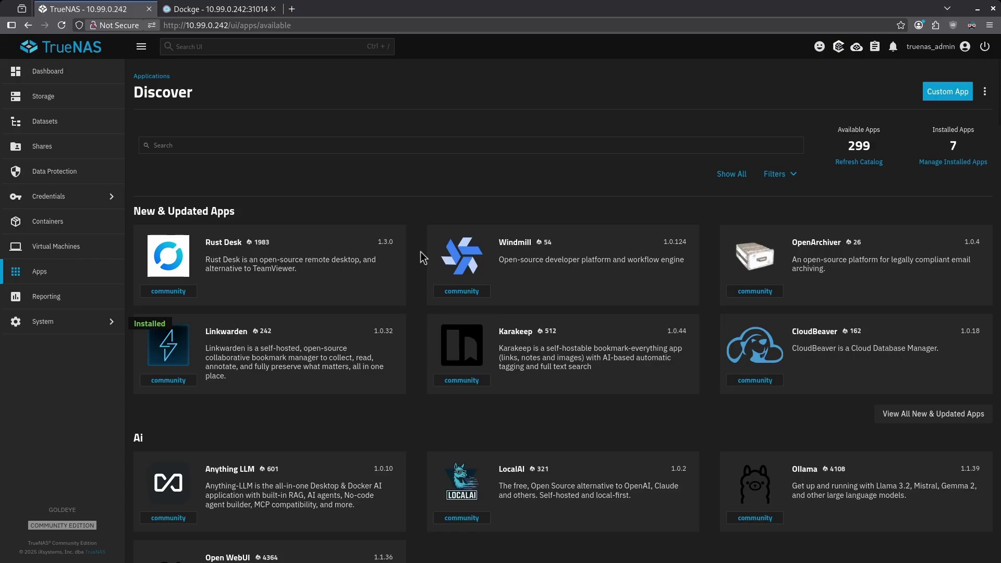
{"action": "left_click", "coordinate": [36, 280]}
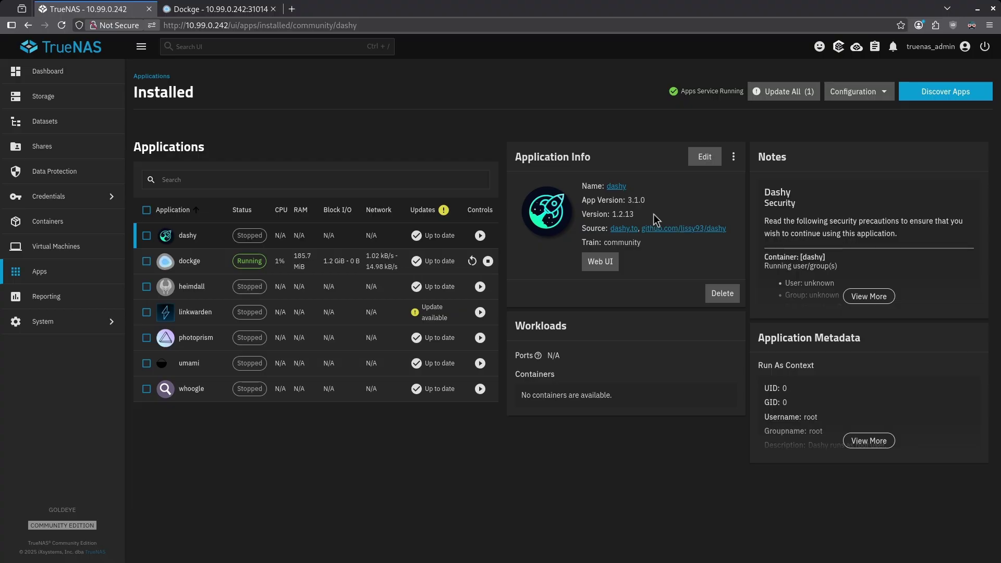
{"action": "left_click", "coordinate": [778, 98]}
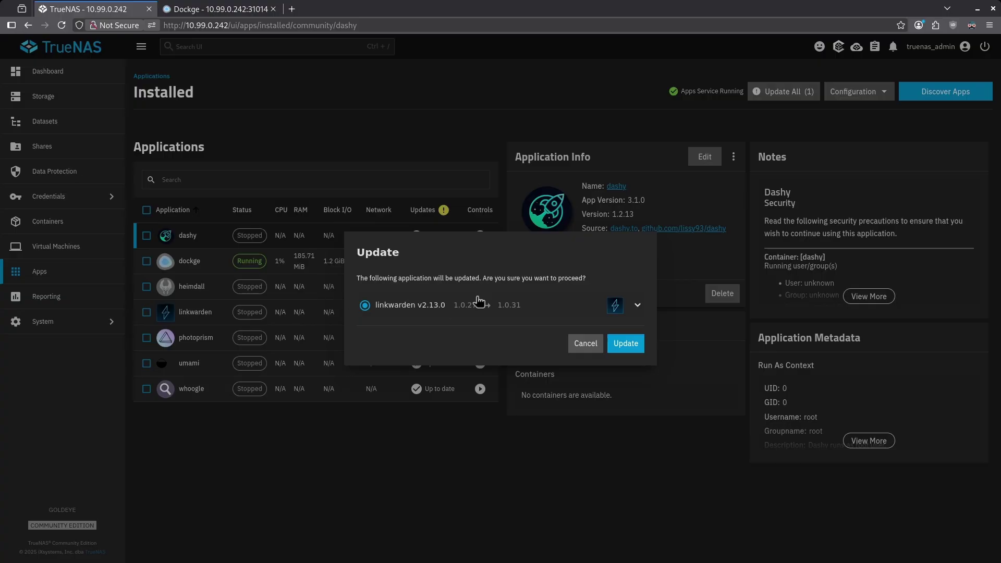
{"action": "left_click", "coordinate": [585, 343]}
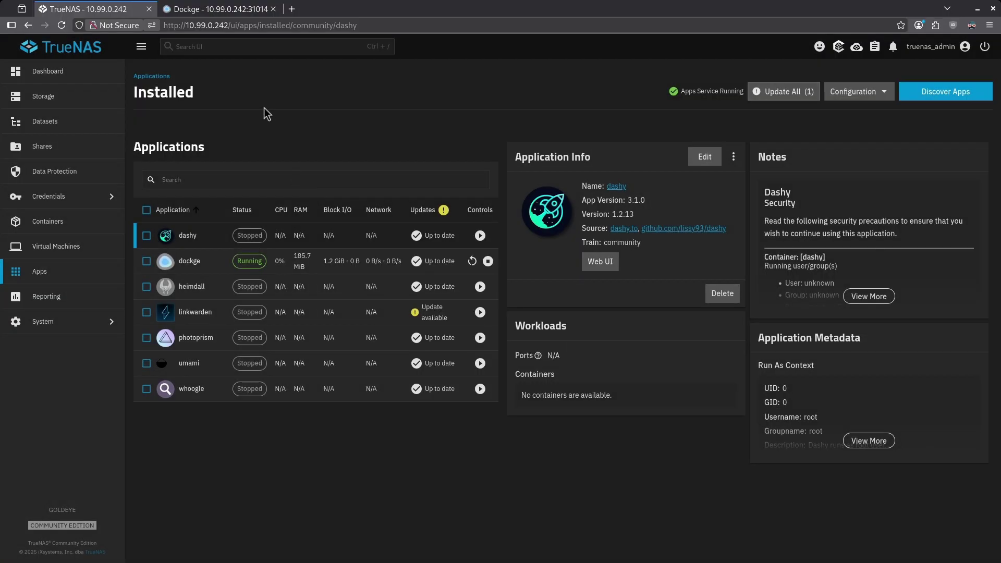
{"action": "left_click", "coordinate": [205, 12]}
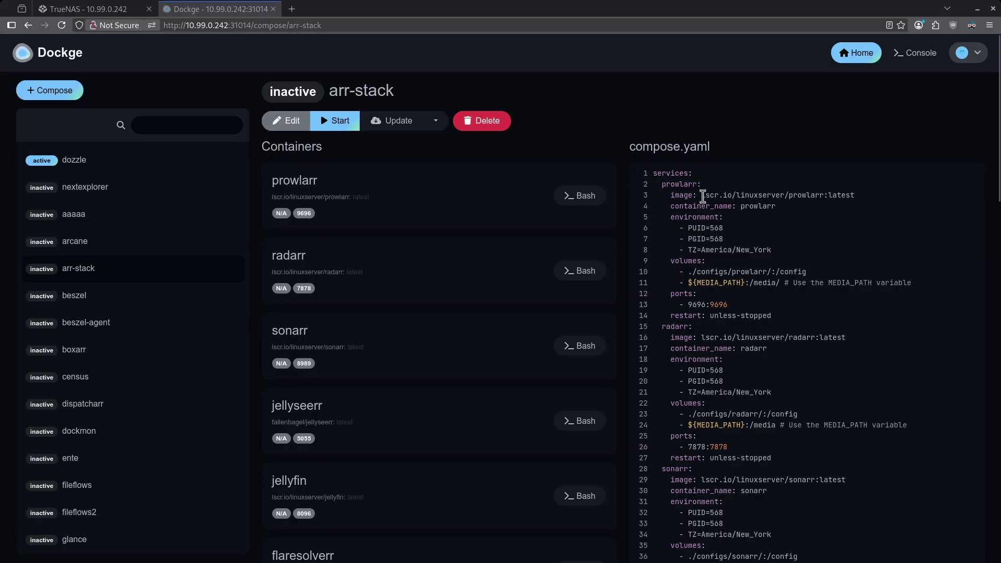
{"action": "left_click_drag", "start_coordinate": [704, 195], "coordinate": [728, 195]}
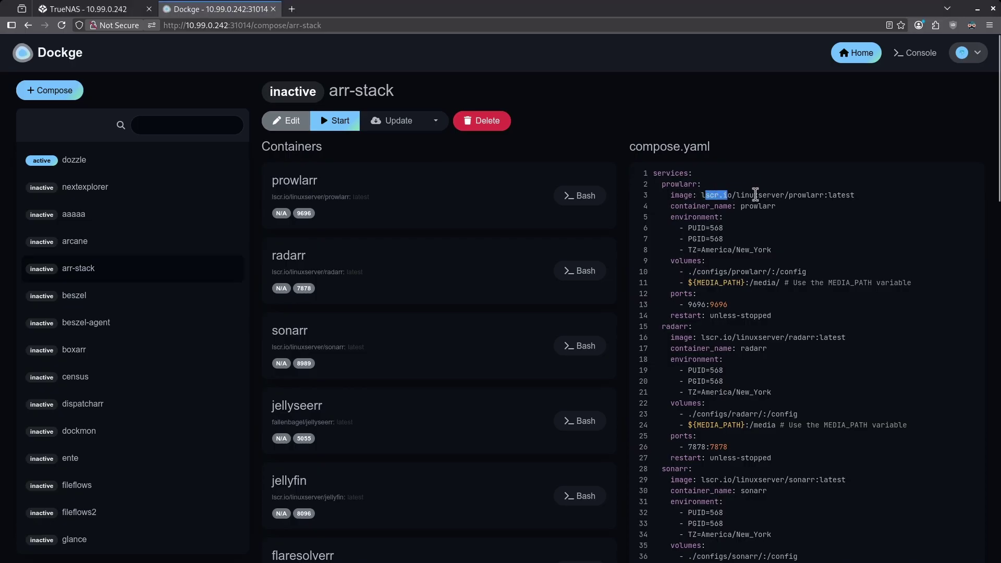
{"action": "double_click", "coordinate": [756, 195]}
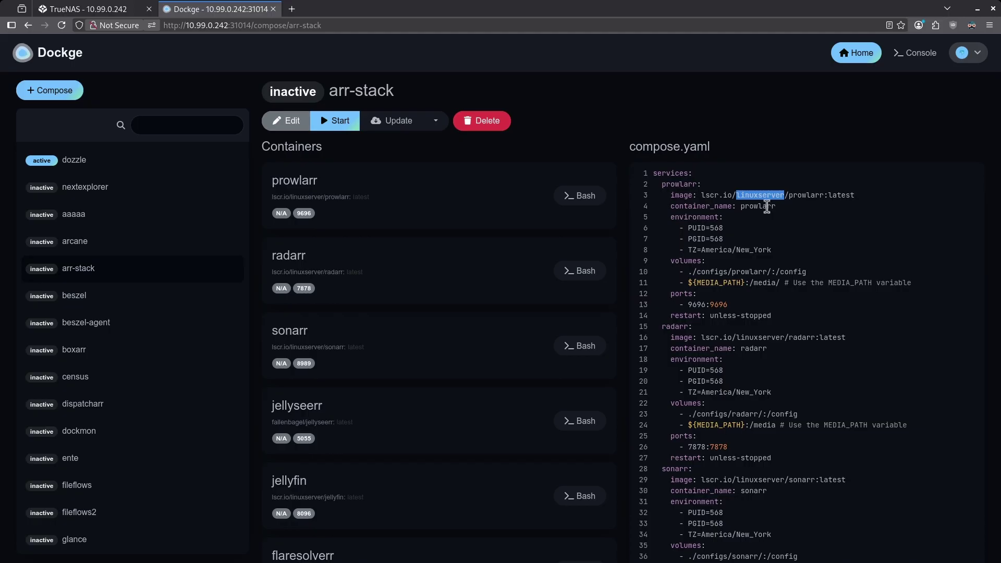
{"action": "left_click", "coordinate": [766, 207]}
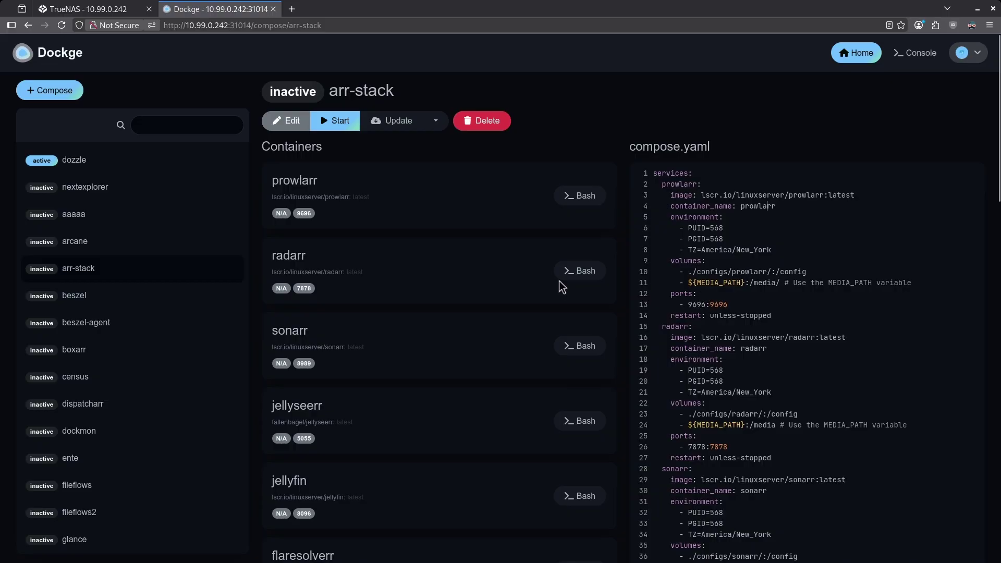
{"action": "left_click", "coordinate": [96, 9]}
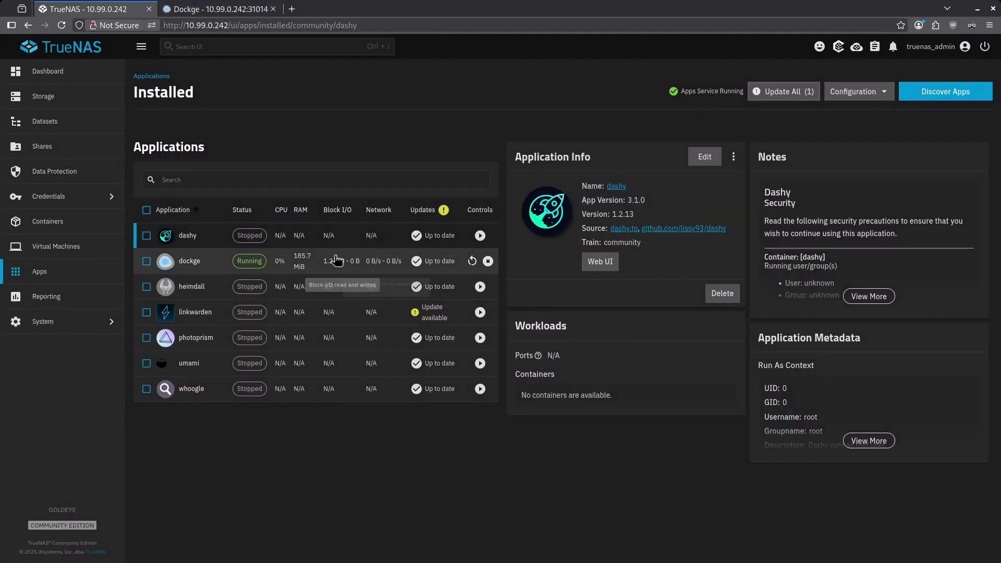
- Review the dockge app's storage paths /mnt/tank/stacks and /mnt/tank/configs/dockge in its TrueNAS edit settings
{"action": "left_click", "coordinate": [317, 267]}
{"action": "left_click", "coordinate": [705, 156]}
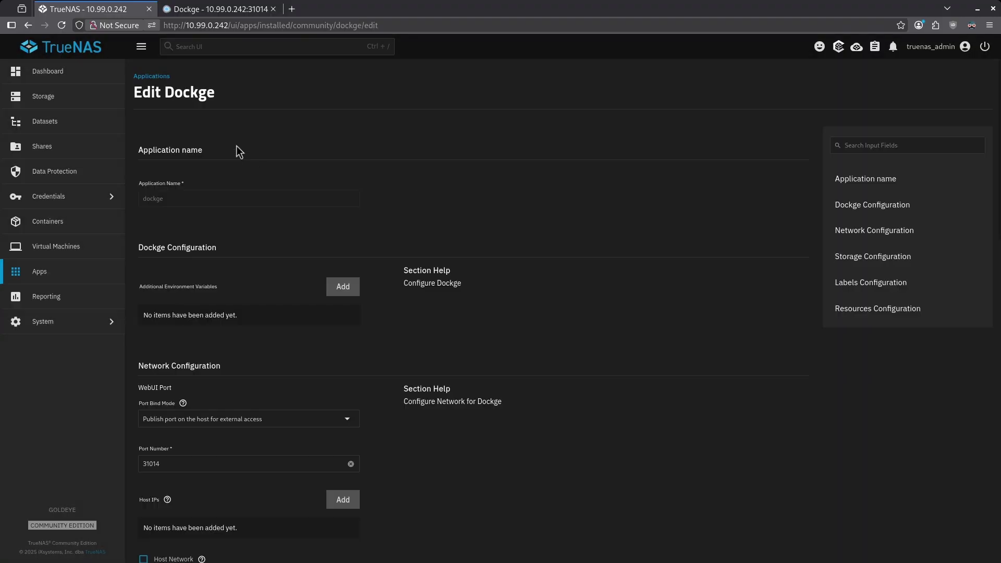
{"action": "scroll", "coordinate": [194, 230], "scroll_direction": "down", "scroll_amount": 4}
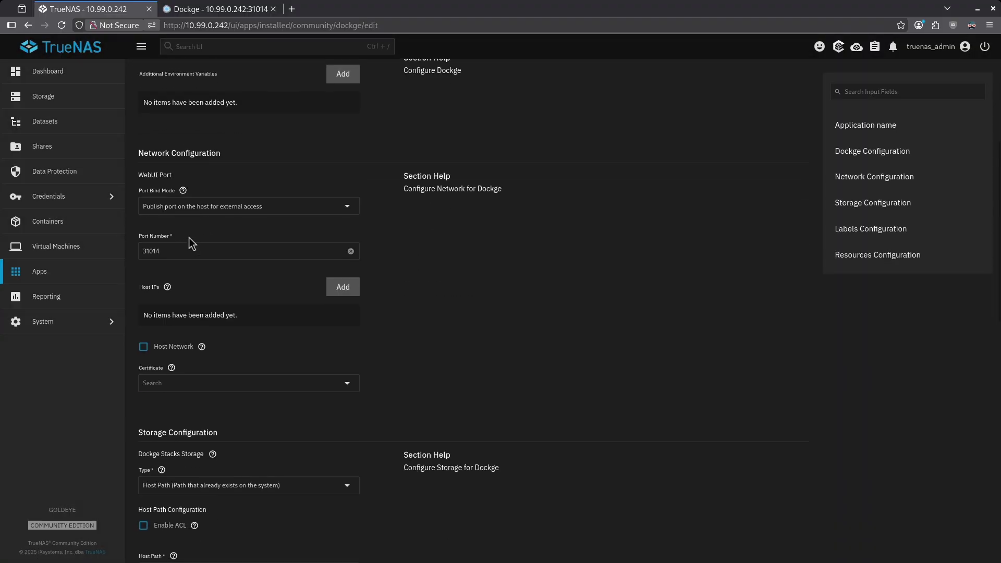
{"action": "scroll", "coordinate": [188, 242], "scroll_direction": "down", "scroll_amount": 8}
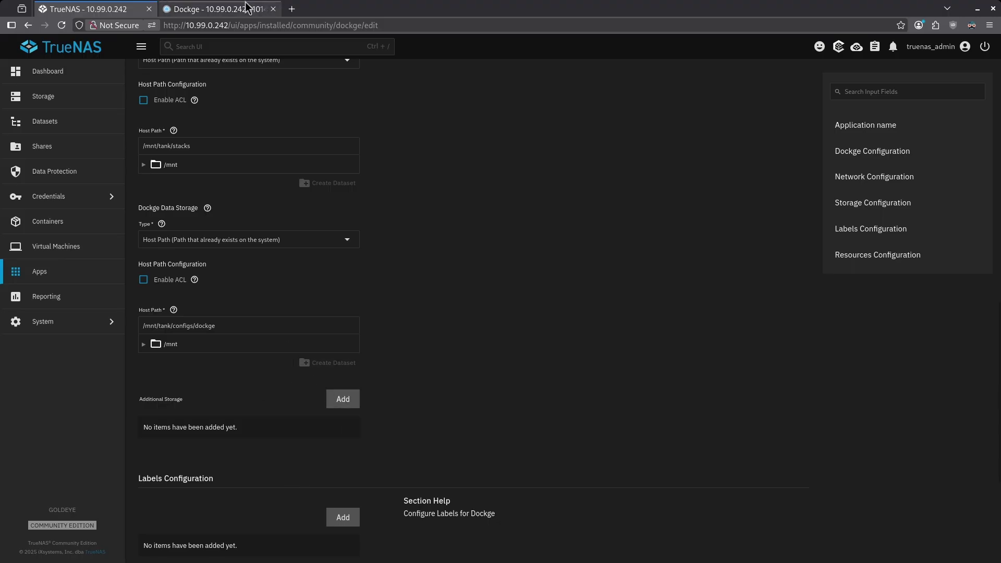
{"action": "left_click", "coordinate": [249, 9]}
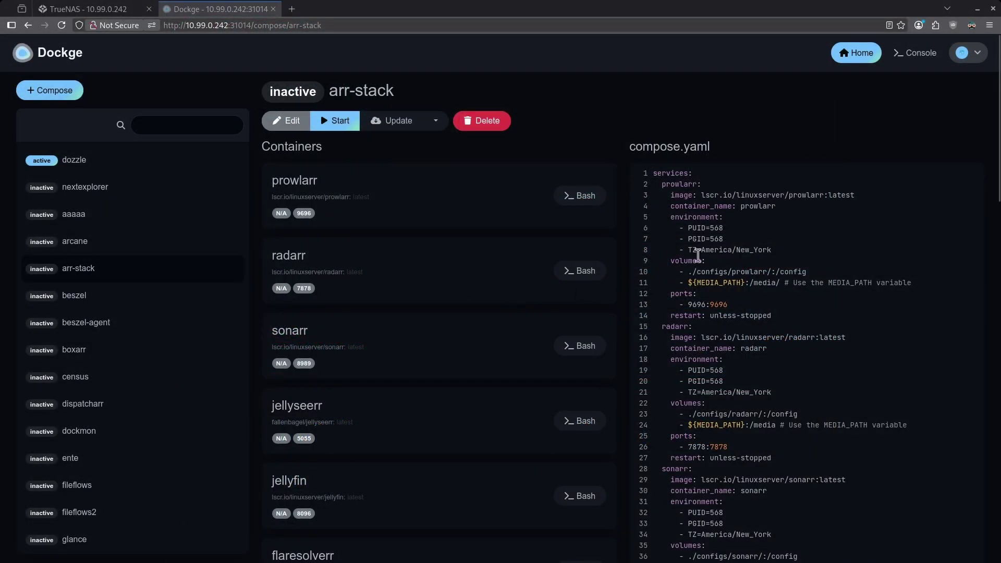
- Read through arr-stack's compose.yaml, noting prowlarr's latest tag and jellyfin's ${MEDIA_PATH} volume
{"action": "double_click", "coordinate": [833, 200]}
{"action": "scroll", "coordinate": [699, 189], "scroll_direction": "down", "scroll_amount": 6}
{"action": "scroll", "coordinate": [699, 189], "scroll_direction": "down", "scroll_amount": 3}
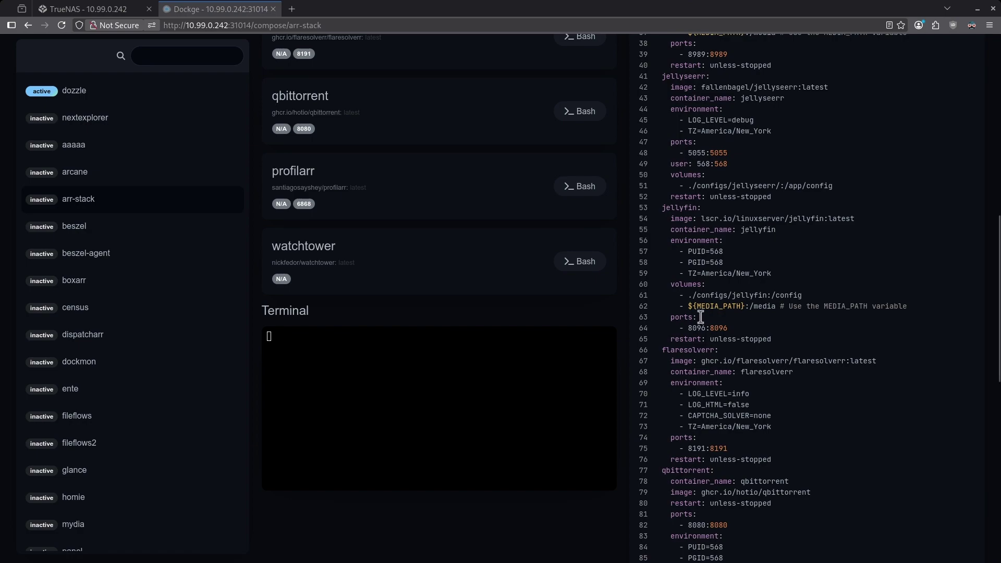
{"action": "left_click_drag", "start_coordinate": [688, 306], "coordinate": [746, 308]}
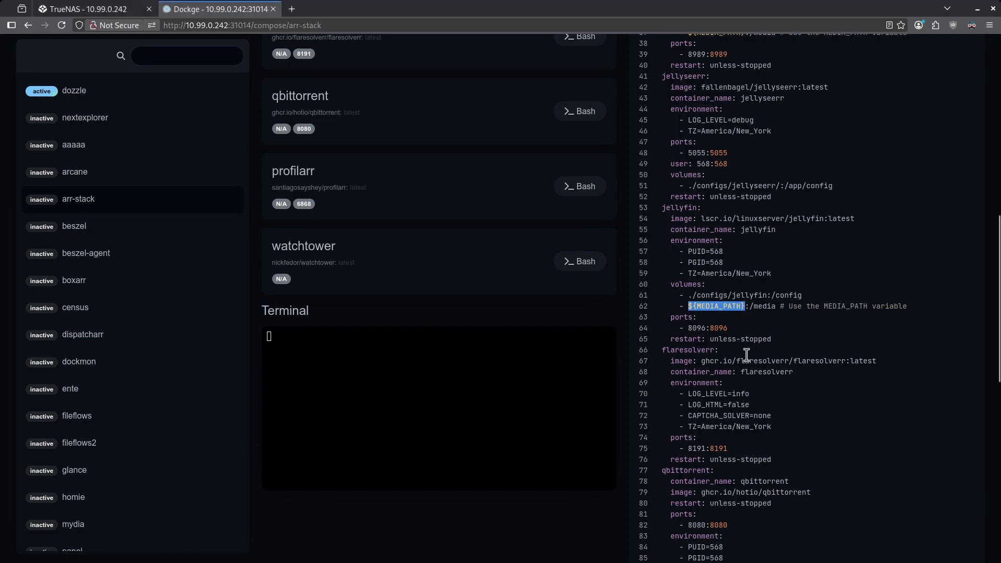
{"action": "left_click", "coordinate": [710, 317]}
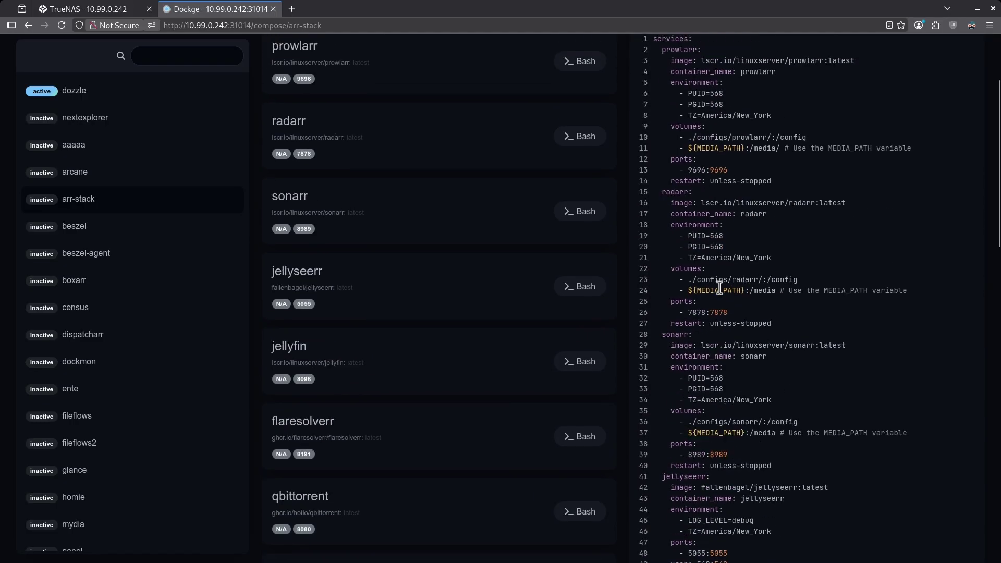
{"action": "scroll", "coordinate": [719, 289], "scroll_direction": "up", "scroll_amount": 2}
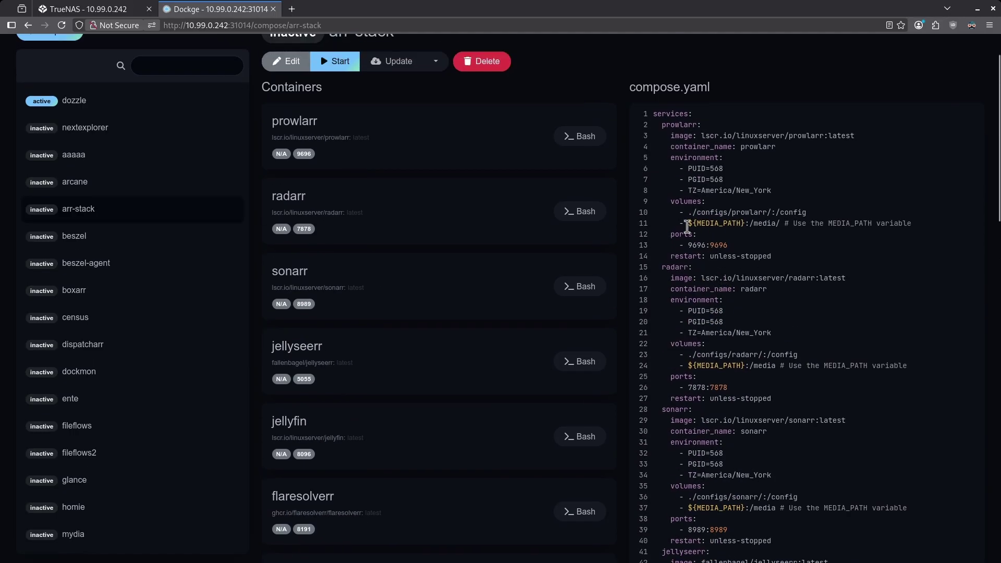
- Put arr-stack in edit mode and compare MEDIA_PATH=/mnt/tank/media in .env with ${MEDIA_PATH} on line 11
{"action": "left_click", "coordinate": [266, 60]}
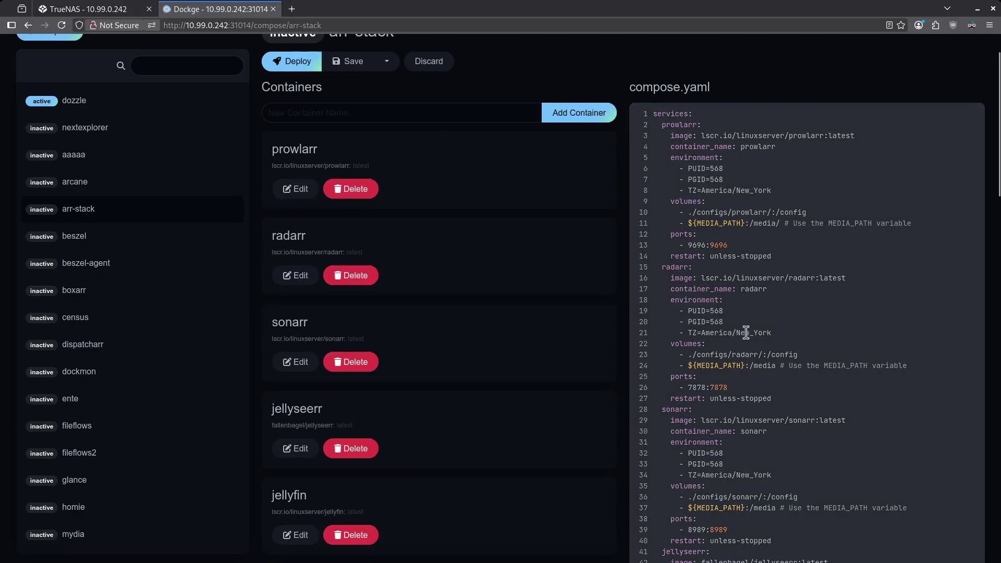
{"action": "scroll", "coordinate": [737, 336], "scroll_direction": "down", "scroll_amount": 20}
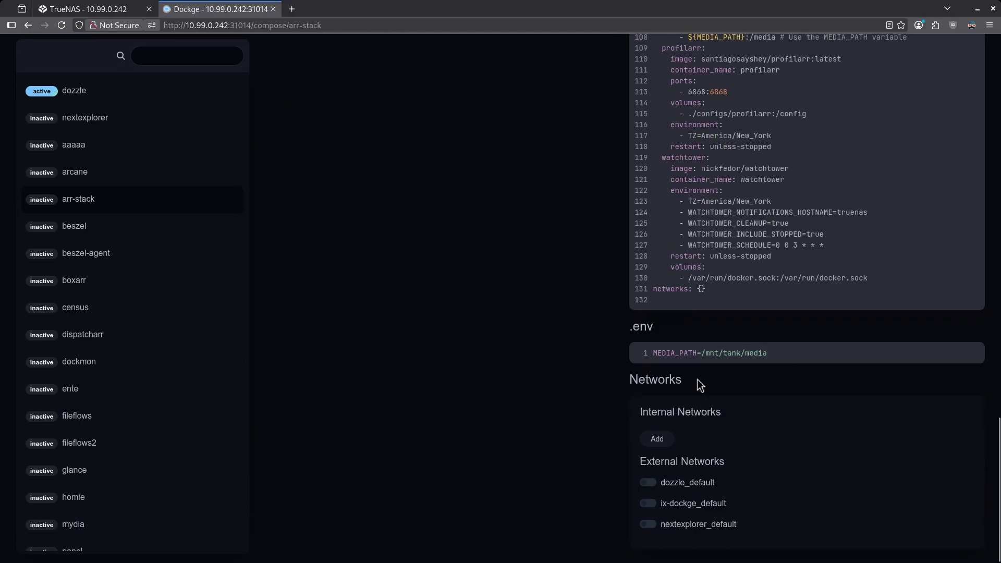
{"action": "left_click_drag", "start_coordinate": [657, 353], "coordinate": [775, 353]}
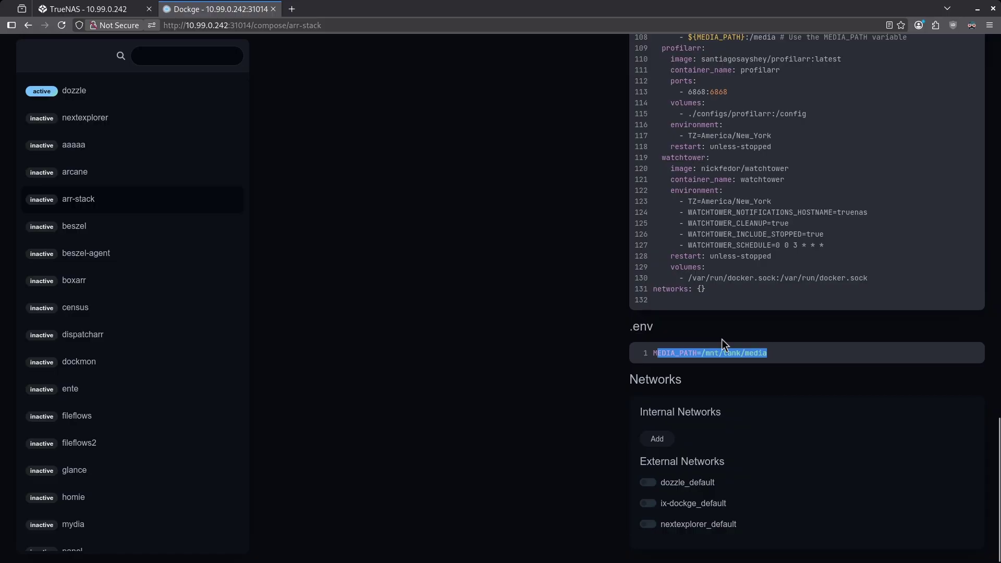
{"action": "scroll", "coordinate": [728, 329], "scroll_direction": "up", "scroll_amount": 15}
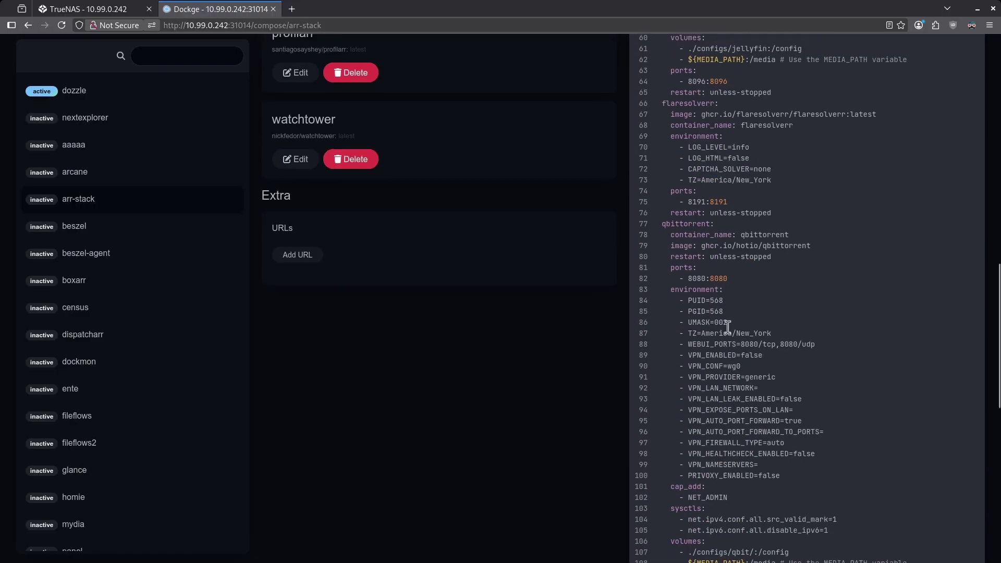
{"action": "scroll", "coordinate": [725, 326], "scroll_direction": "up", "scroll_amount": 10}
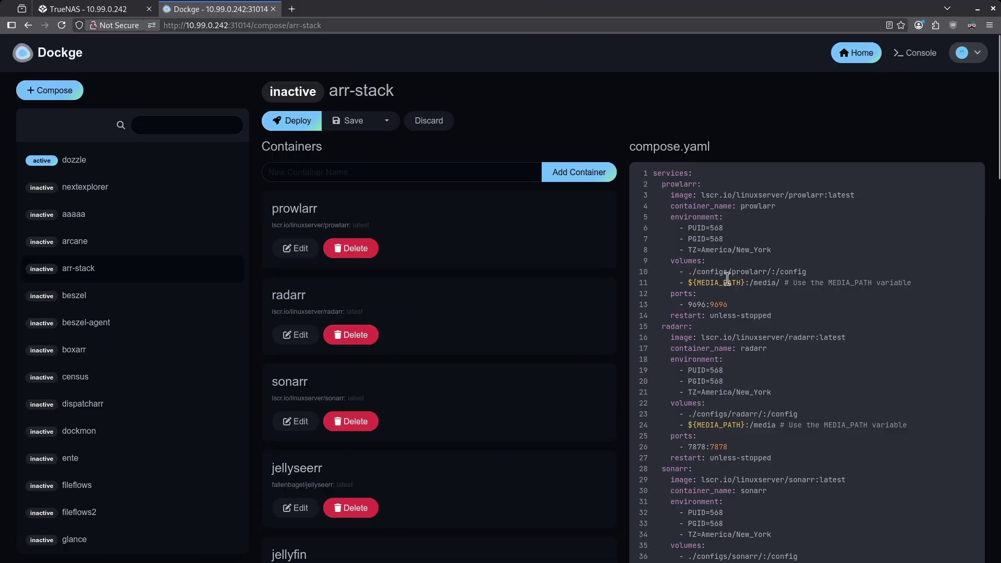
{"action": "left_click_drag", "start_coordinate": [688, 283], "coordinate": [741, 283]}
- Leave the dockge edit page for the TrueNAS Installed apps list, with dockge running and six apps stopped
{"action": "left_click", "coordinate": [89, 9]}
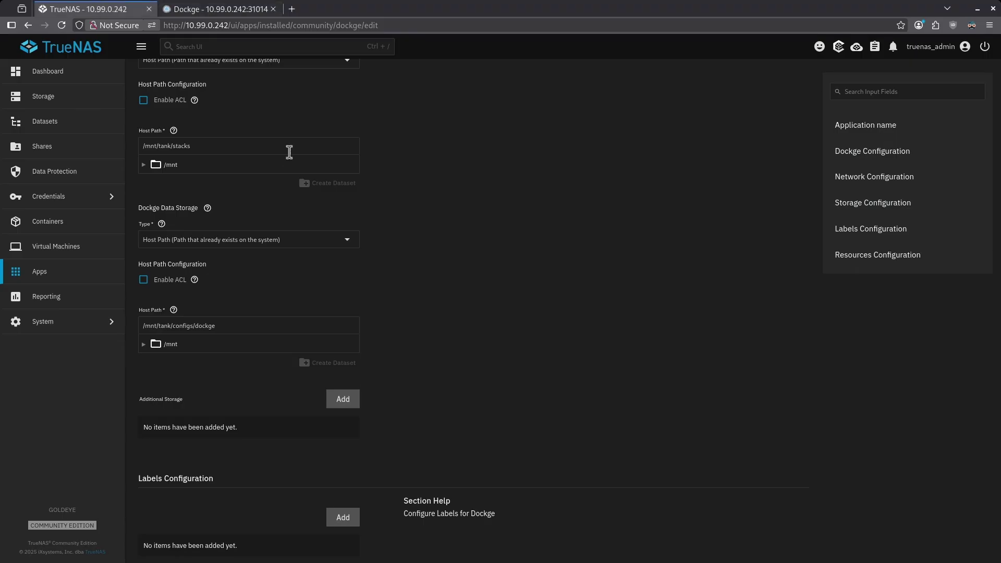
{"action": "left_click", "coordinate": [78, 271]}
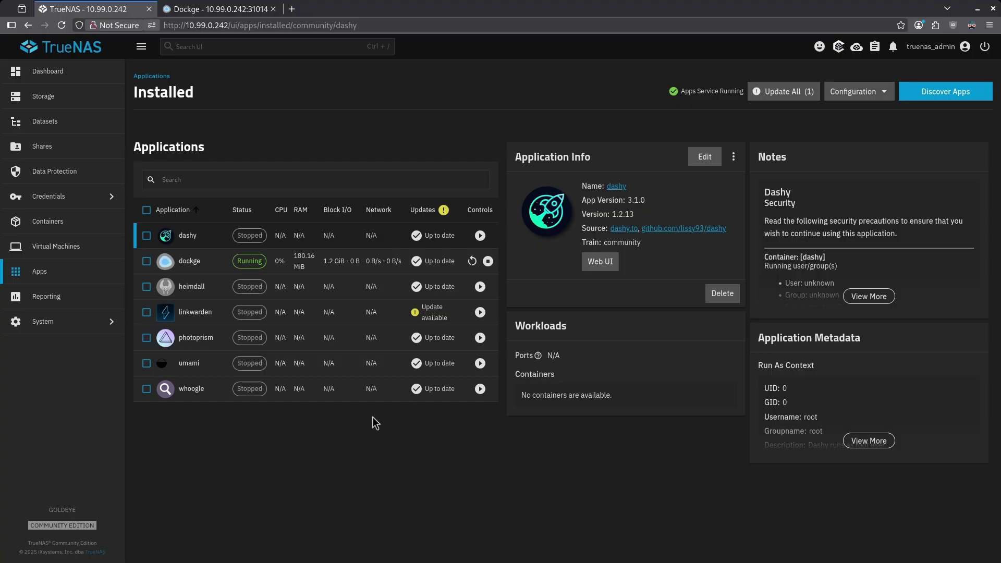
- Switch to the Dockge tab and go back to its Home page showing 2 active, 26 inactive stacks
{"action": "left_click", "coordinate": [215, 9]}
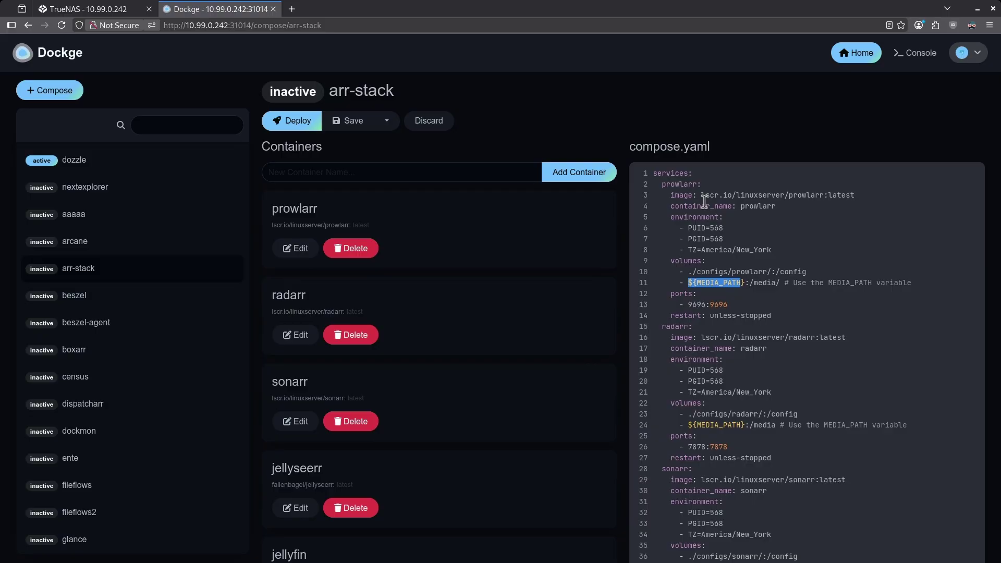
{"action": "key", "text": "alt+Left"}
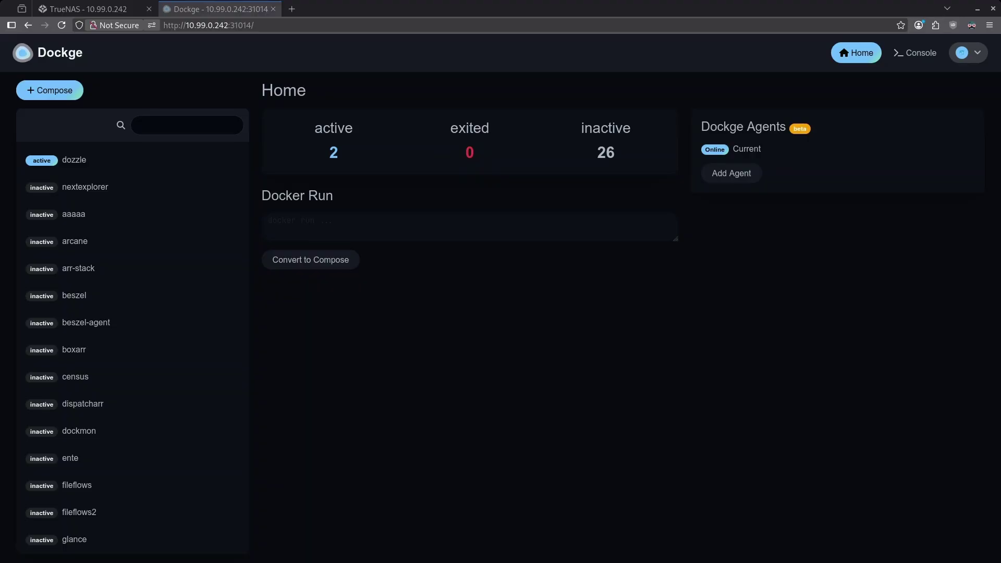
- Check the TrueNAS installed apps tab, then return to Dockge's Home dashboard with one agent online
{"action": "left_click", "coordinate": [104, 11]}
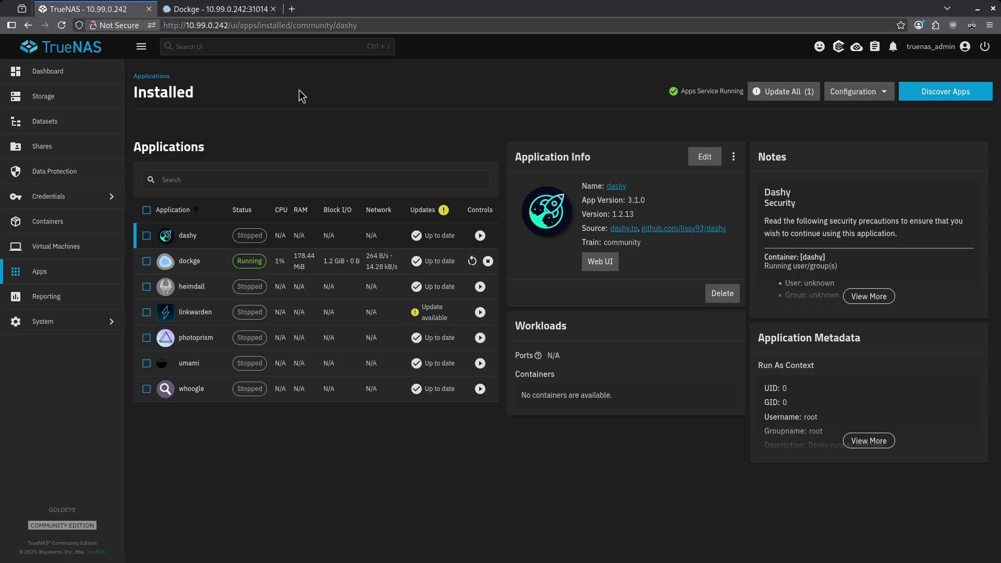
{"action": "key", "text": "ctrl+Tab"}
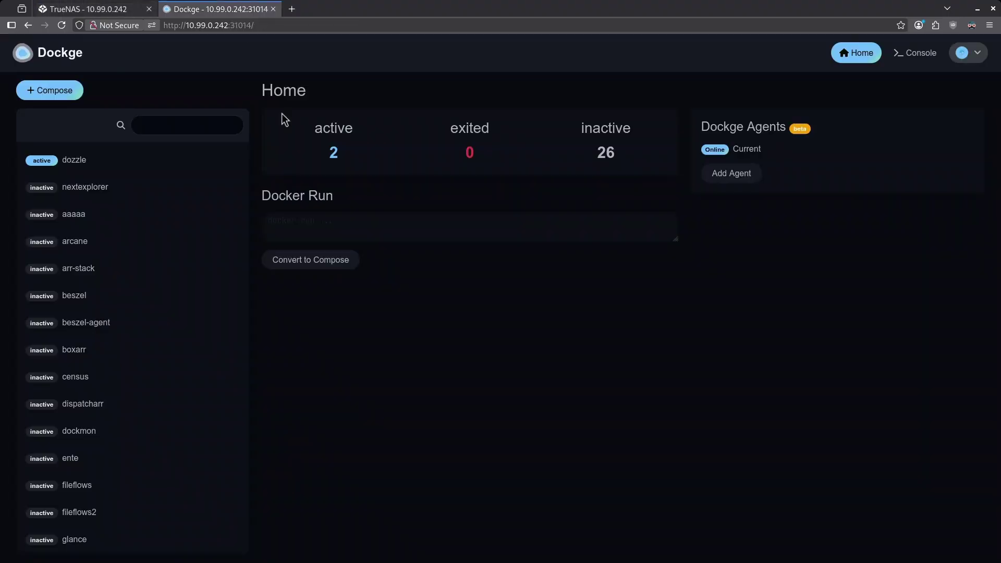